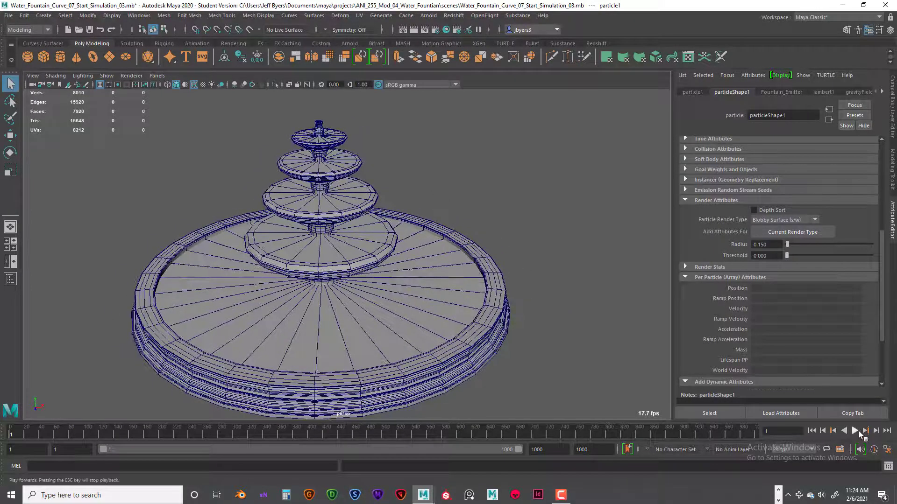
Step: Play the fountain's water simulation, stop it near frame 62 and select the emitted particles
left_click(854, 431)
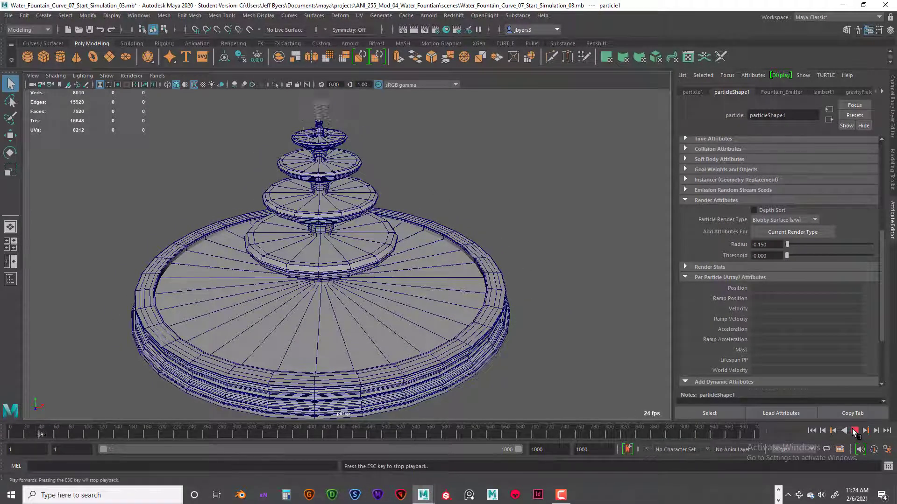
left_click(346, 116)
key("Escape")
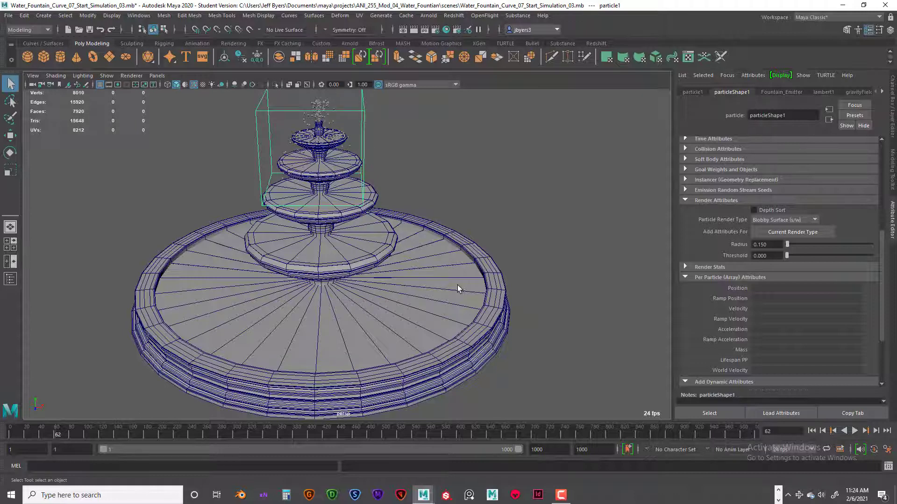
Step: Examine the fountain's underside and upper tiers together with the emitted particles
left_click_drag(407, 300, 432, 281, "alt")
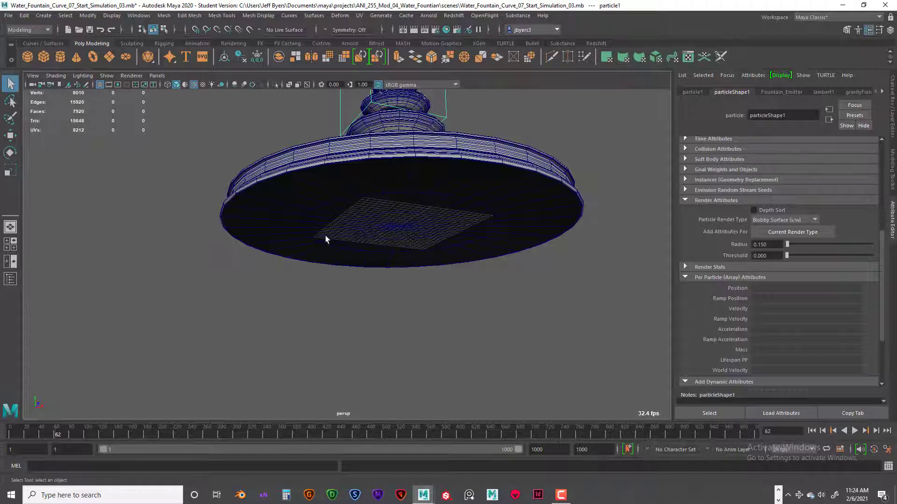
left_click_drag(458, 243, 461, 238, "alt")
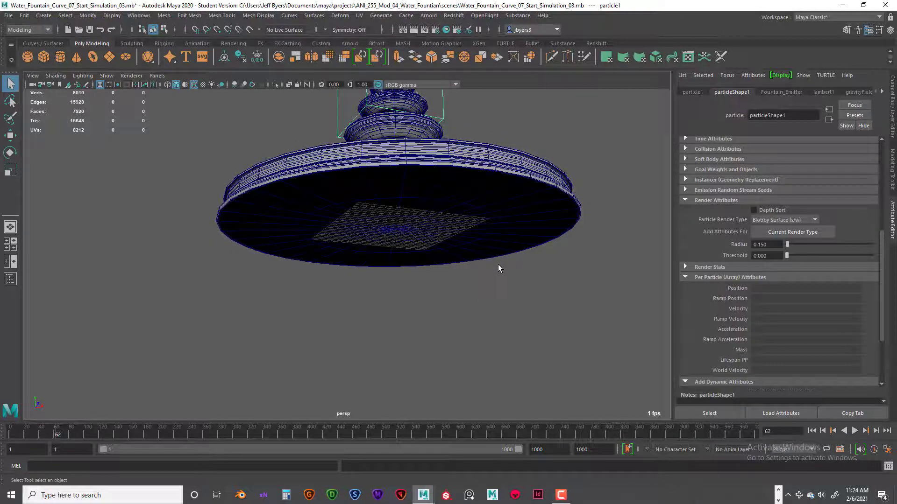
left_click_drag(498, 268, 497, 265, "alt")
left_click_drag(441, 238, 427, 292, "alt")
scroll(439, 233, "down", 3)
scroll(440, 225, "up", 3)
scroll(442, 257, "down", 3)
scroll(435, 276, "up", 5)
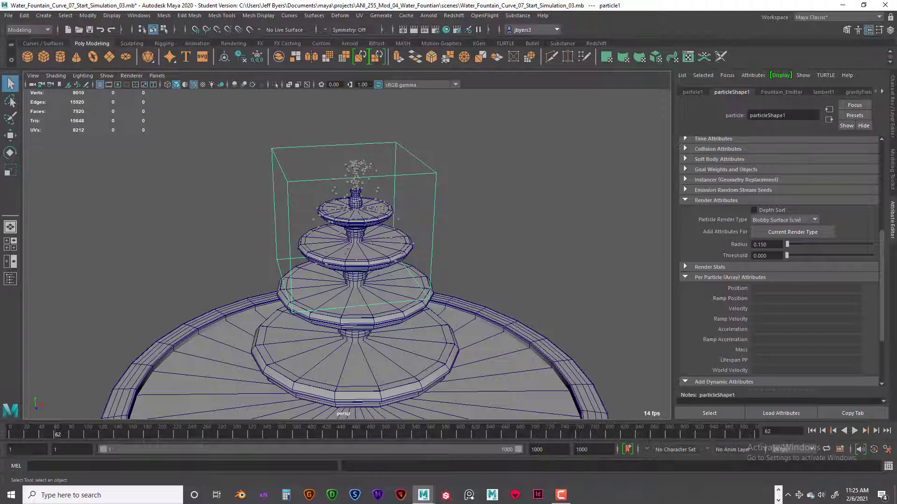
Step: Replay the water simulation from frame 1 with nothing selected, stopping it at frame 151 by selecting the particles
double_click(766, 244)
left_click(513, 269)
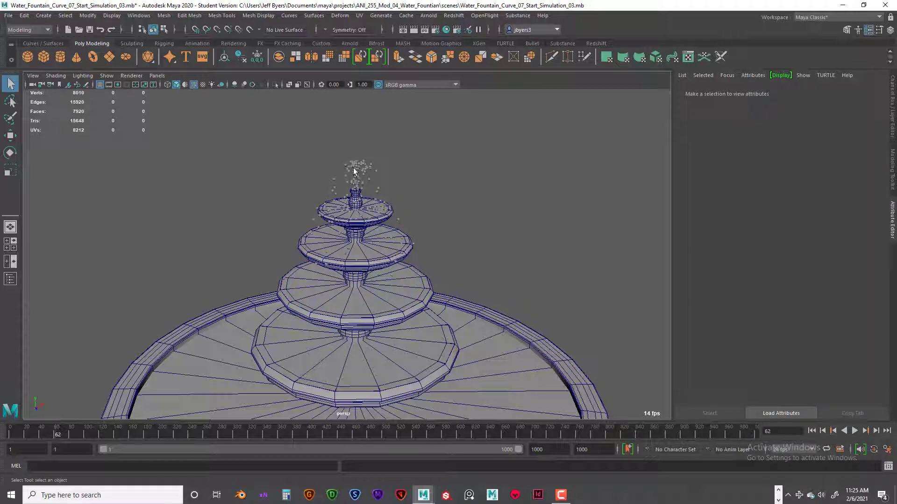
left_click(368, 204)
left_click(495, 261)
middle_click_drag(469, 267, 472, 226, "alt")
scroll(471, 240, "down", 3)
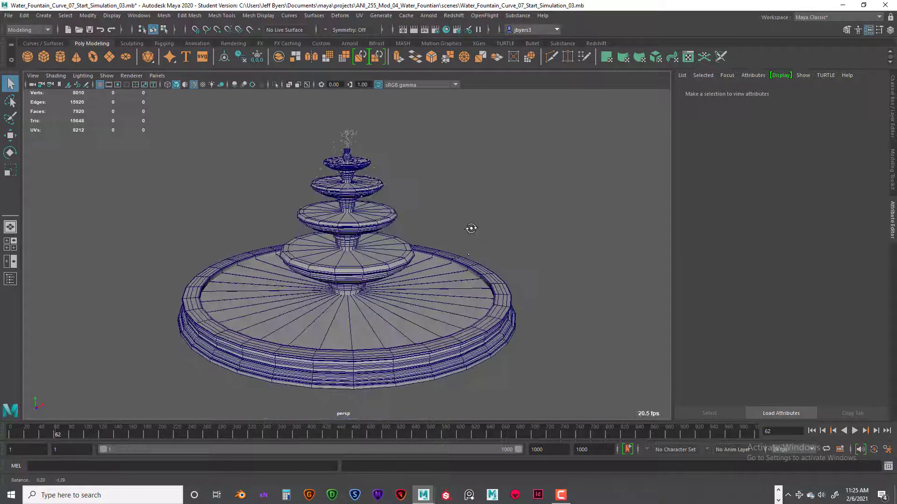
left_click_drag(50, 437, 11, 432)
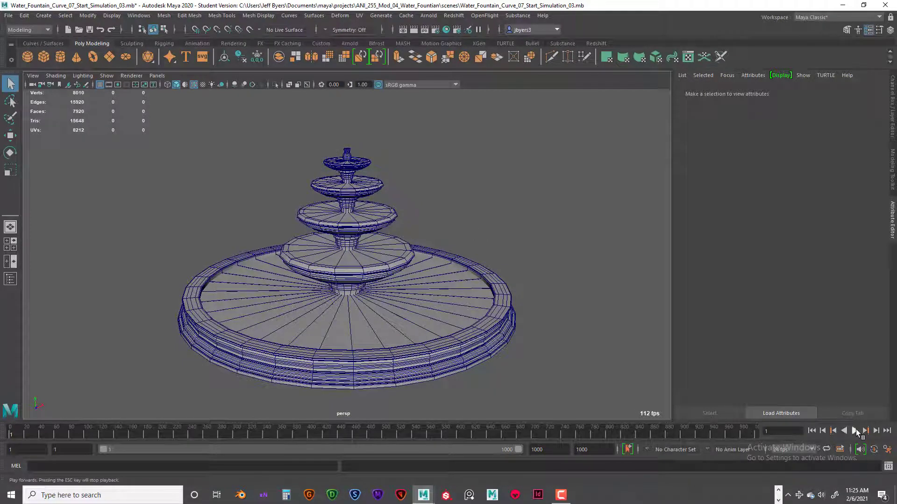
left_click(854, 431)
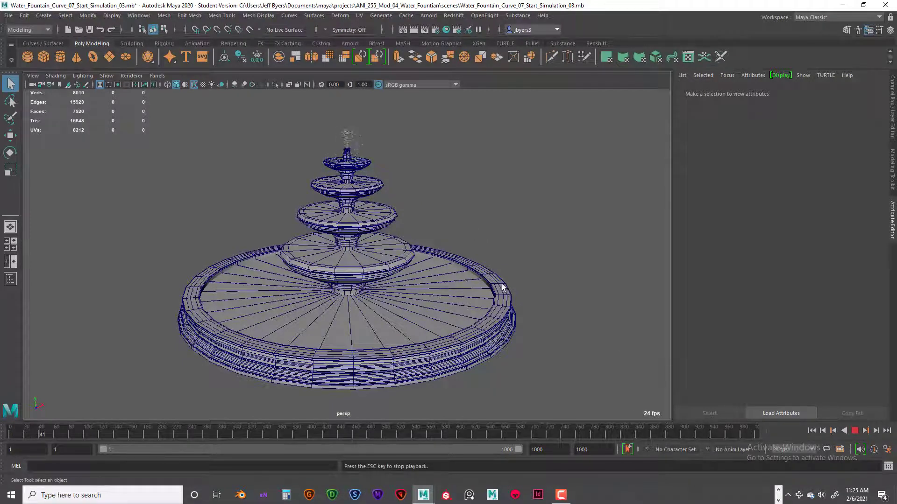
left_click_drag(509, 293, 518, 298, "alt")
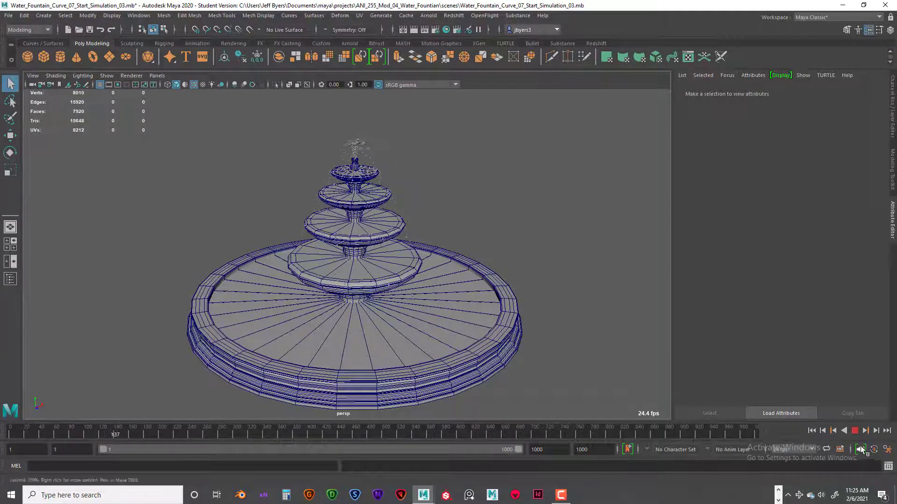
left_click(373, 134)
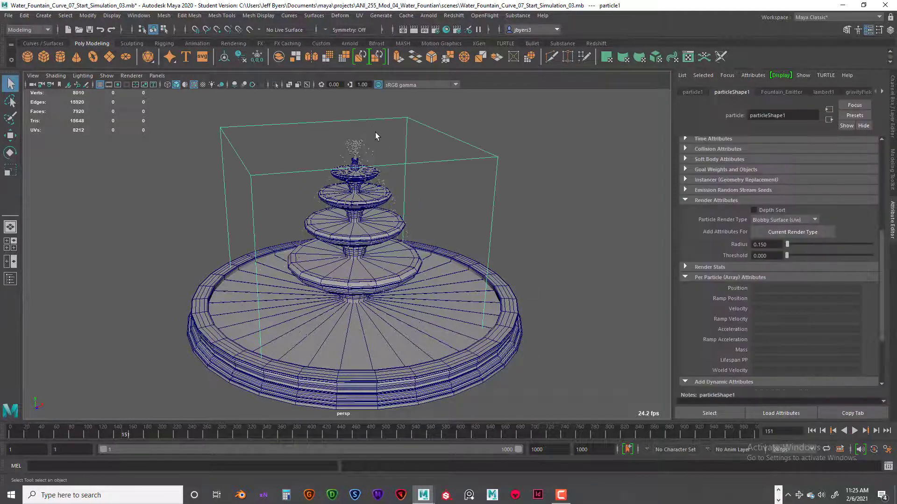
Step: Review the available render types for the selected particles
left_click(814, 220)
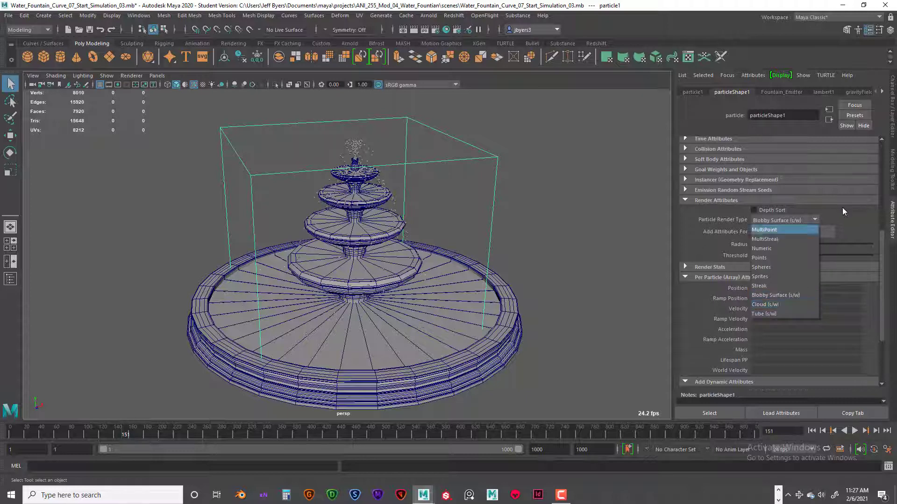
left_click(867, 230)
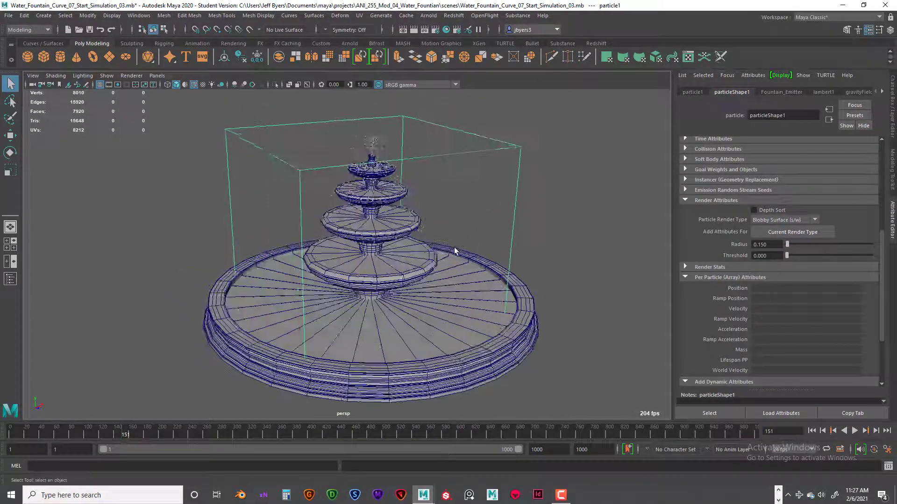
Step: Examine how the particles fall over the fountain's tiers from several viewing angles
scroll(452, 250, "up", 3)
left_click_drag(455, 249, 430, 260, "alt")
right_click_drag(430, 261, 400, 243, "alt")
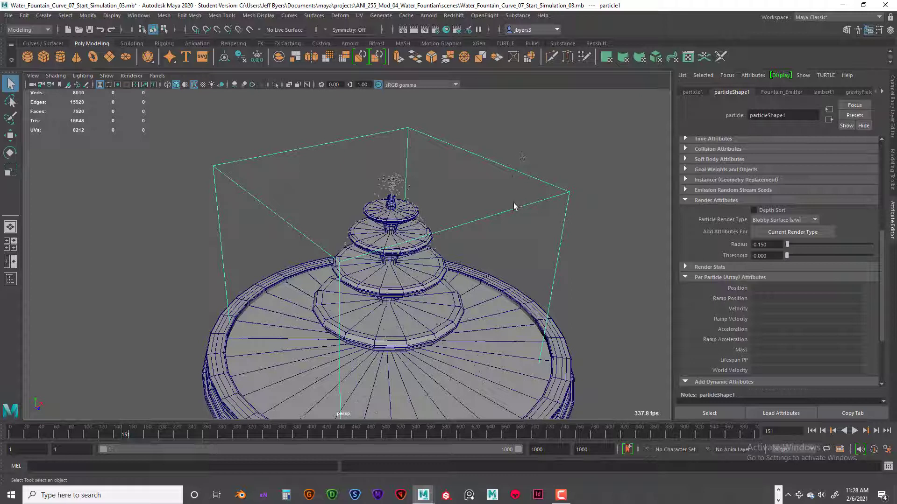
left_click_drag(542, 206, 476, 170, "alt")
mouse_move(476, 170)
middle_mouse_down("alt")
mouse_move(455, 154)
mouse_move(451, 162)
mouse_move(461, 161)
middle_mouse_up("alt")
left_click_drag(462, 161, 455, 161, "alt")
middle_click_drag(454, 161, 481, 152, "alt")
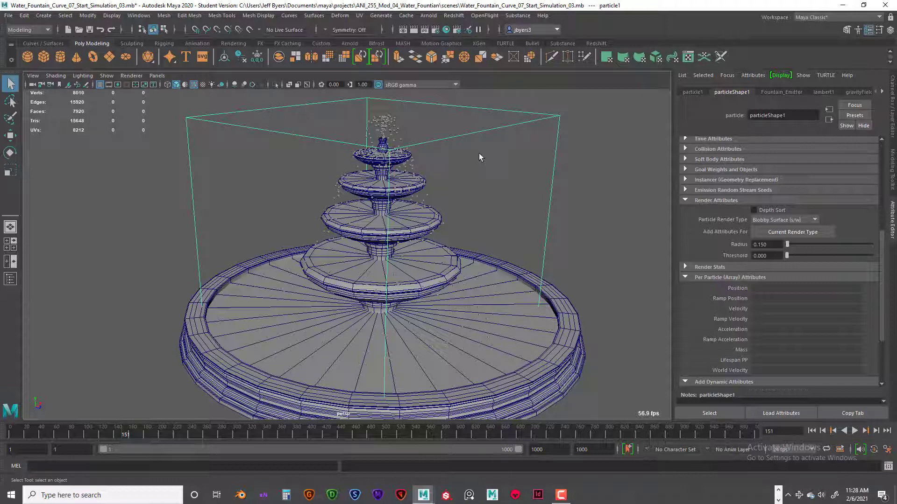
mouse_move(479, 161)
left_mouse_down("alt")
mouse_move(472, 156)
mouse_move(486, 156)
mouse_move(468, 155)
mouse_move(467, 143)
mouse_move(448, 150)
mouse_move(486, 148)
left_mouse_up("alt")
middle_click_drag(464, 148, 449, 151, "alt")
left_click_drag(461, 151, 453, 149, "alt")
middle_click_drag(453, 148, 465, 151, "alt")
left_click_drag(465, 151, 466, 149, "alt")
right_click_drag(466, 149, 474, 151, "alt")
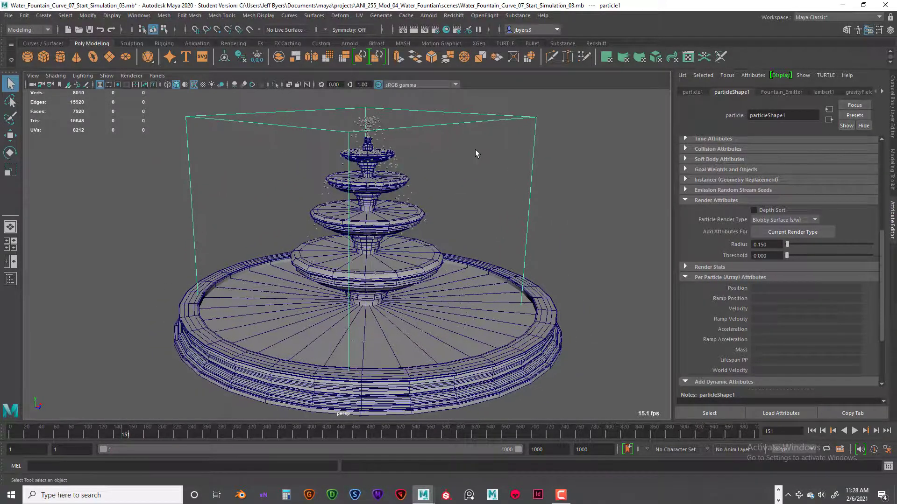
left_click_drag(476, 153, 472, 146, "alt")
middle_click_drag(472, 146, 462, 142, "alt")
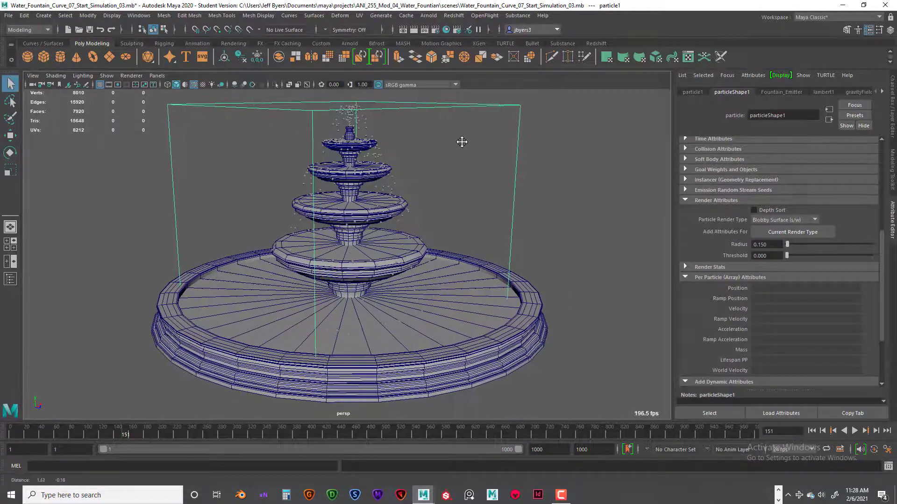
left_click_drag(462, 142, 464, 140, "alt")
right_click_drag(464, 140, 482, 146, "alt")
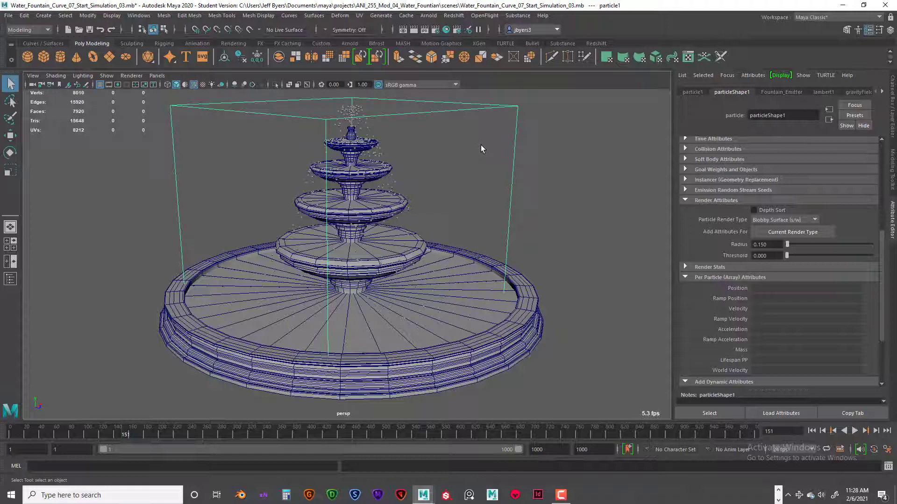
mouse_move(481, 146)
left_mouse_down("alt")
mouse_move(487, 161)
mouse_move(473, 159)
left_mouse_up("alt")
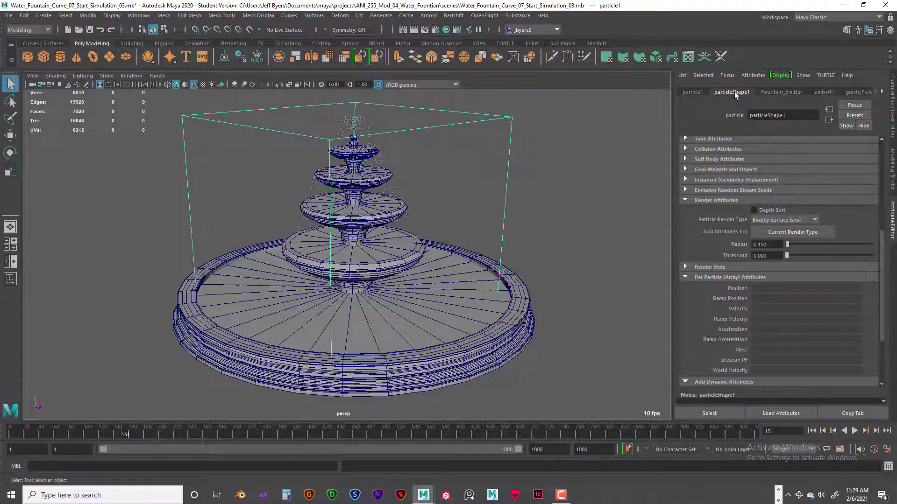
Step: Set the particles' lifespan mode to Random range and replay the simulation from the first frame
scroll(753, 208, "up", 5)
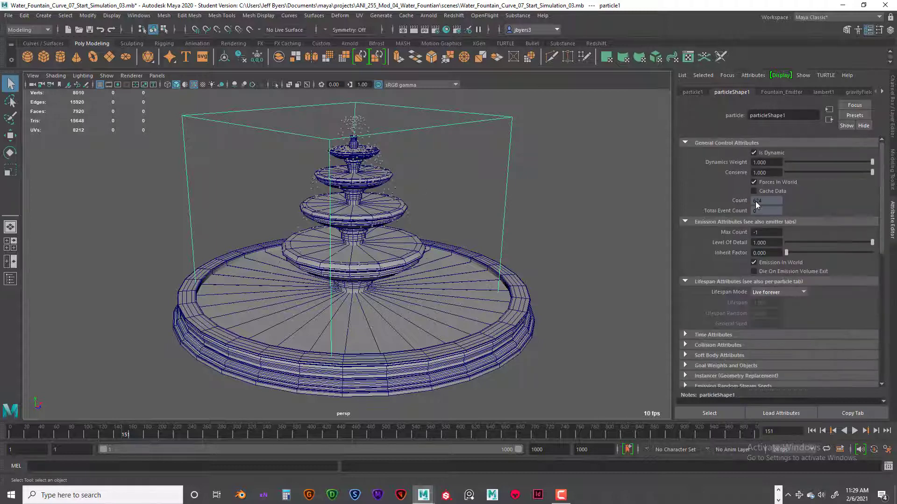
left_click(802, 294)
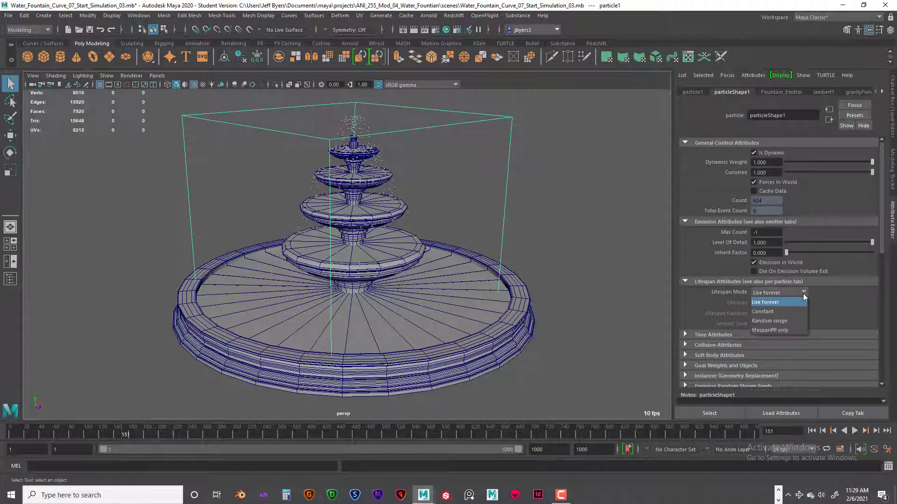
left_click(781, 321)
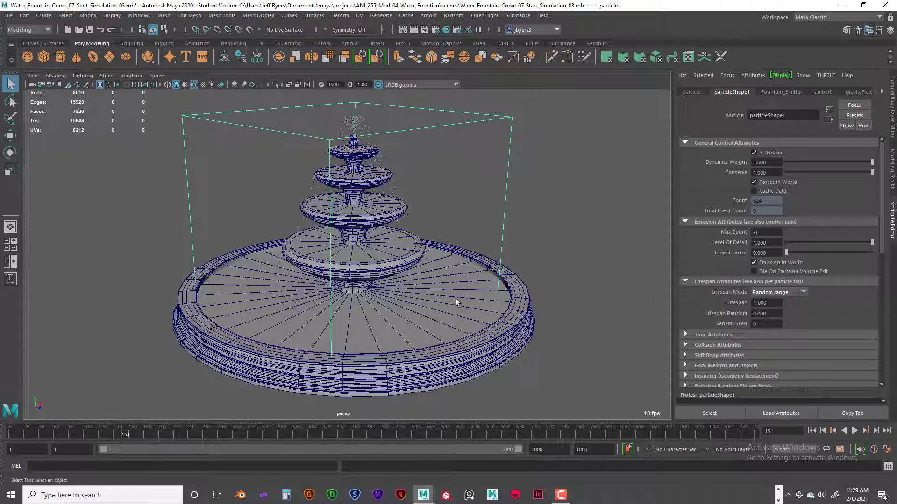
left_click(811, 431)
left_click(855, 431)
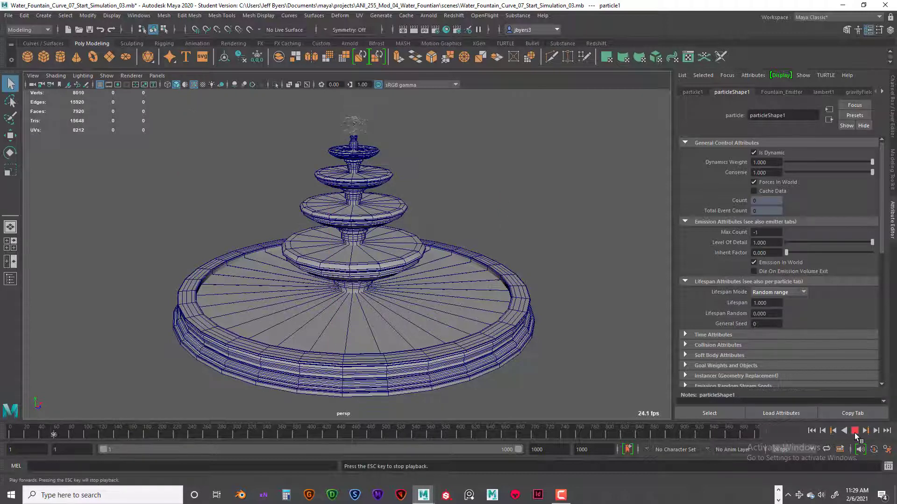
left_click(855, 431)
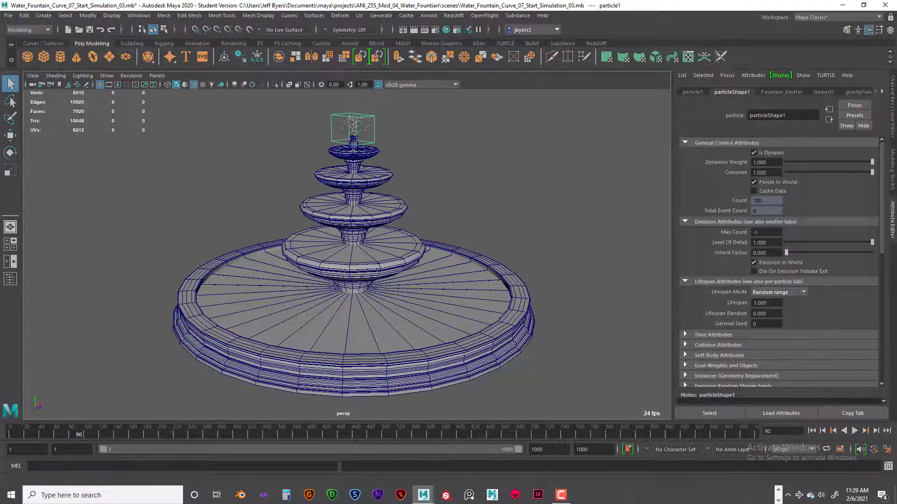
Step: Set the particle lifespan to 6 and play the simulation from the first frame
left_click_drag(773, 303, 753, 302)
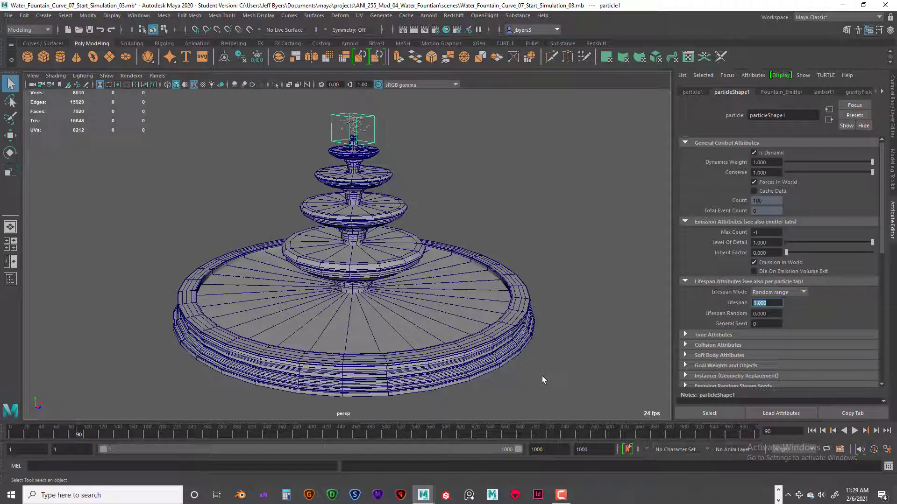
type("0")
key("Return")
left_click(811, 430)
left_click(854, 431)
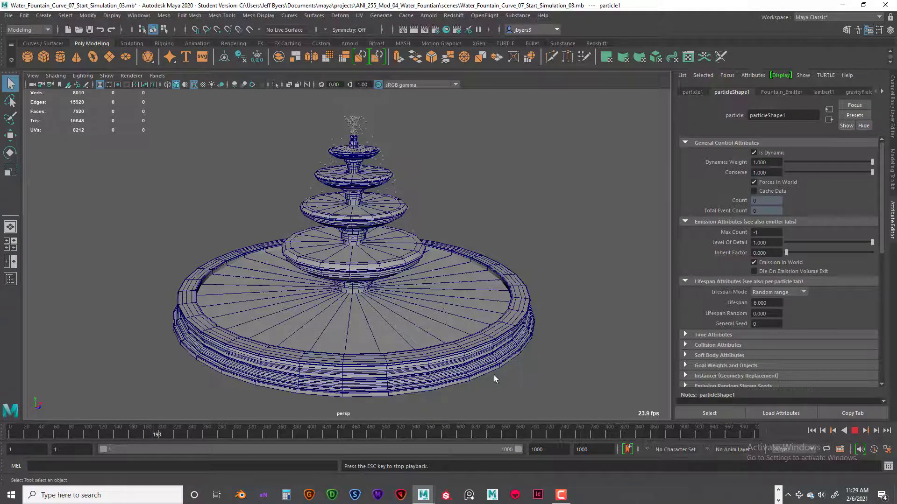
Step: Examine the running particles around the lower basin in perspective and in the front view, and stop the playback
left_click_drag(478, 370, 481, 362, "alt")
scroll(481, 364, "up", 2)
scroll(481, 366, "up", 2)
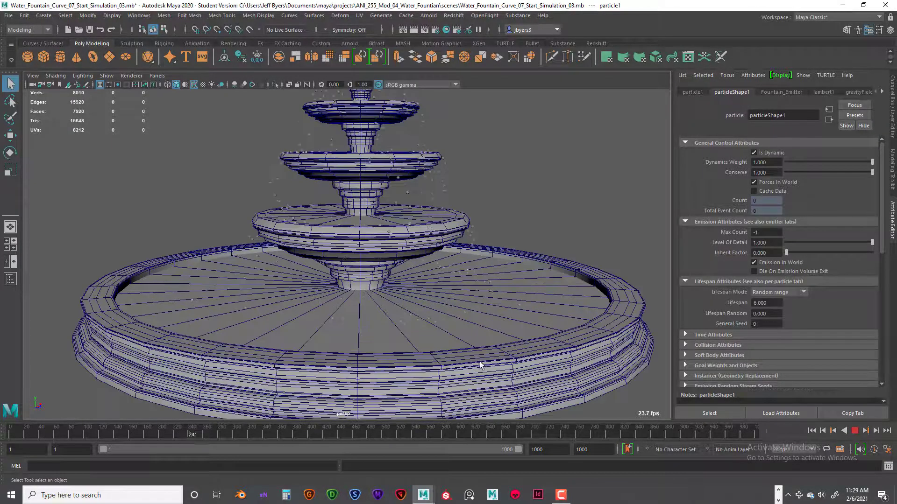
scroll(476, 357, "up", 2)
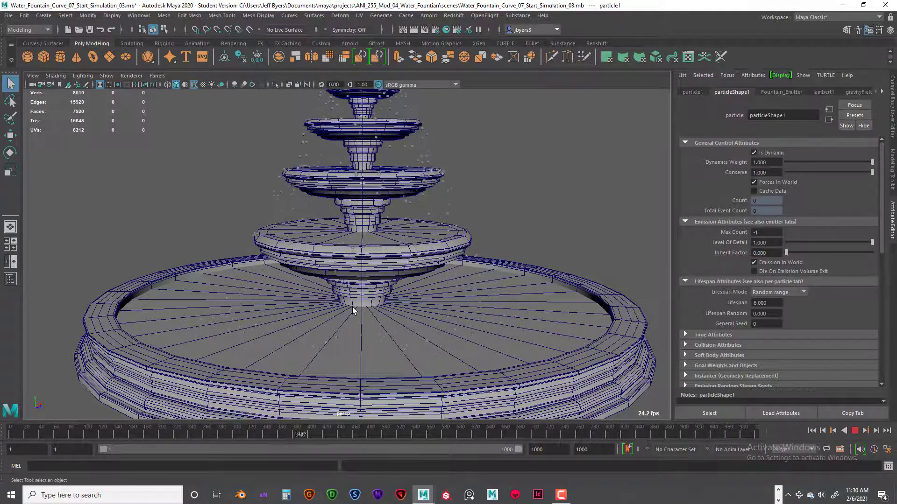
scroll(354, 304, "up", 1)
key("space")
key("space")
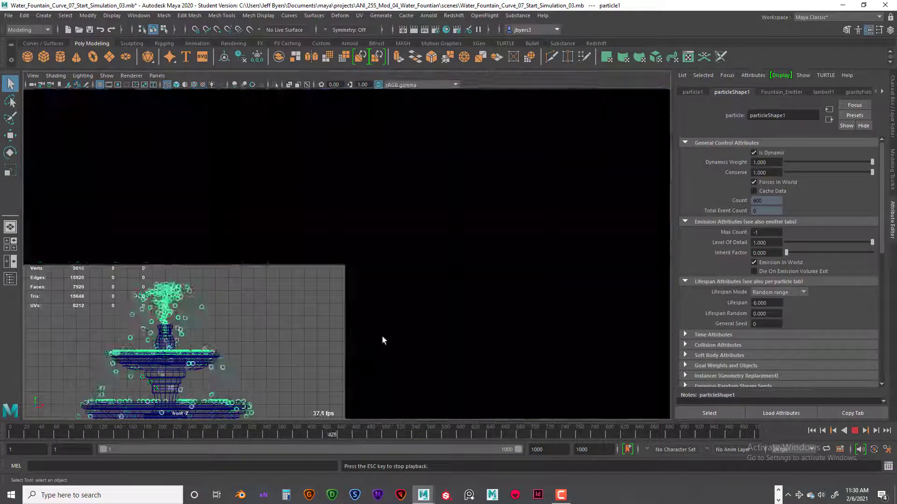
scroll(469, 318, "down", 5)
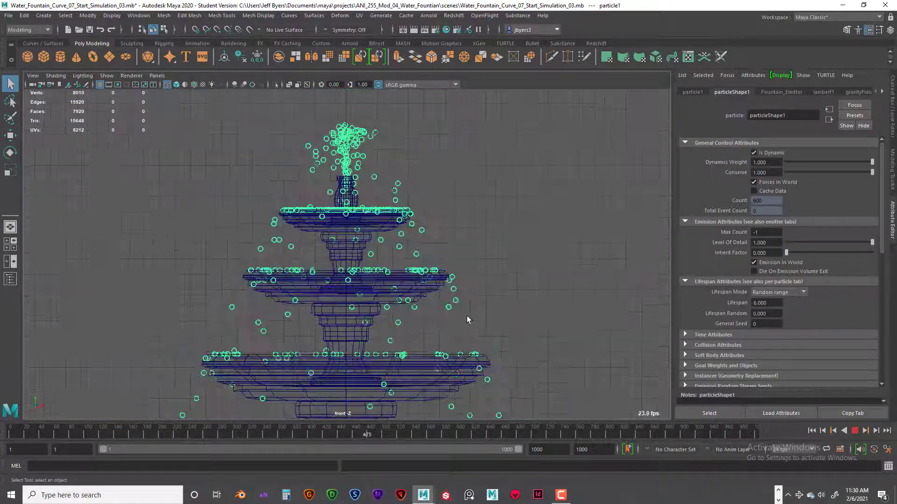
middle_click_drag(462, 304, 472, 239, "alt")
scroll(463, 314, "down", 1)
middle_click_drag(464, 310, 464, 272, "alt")
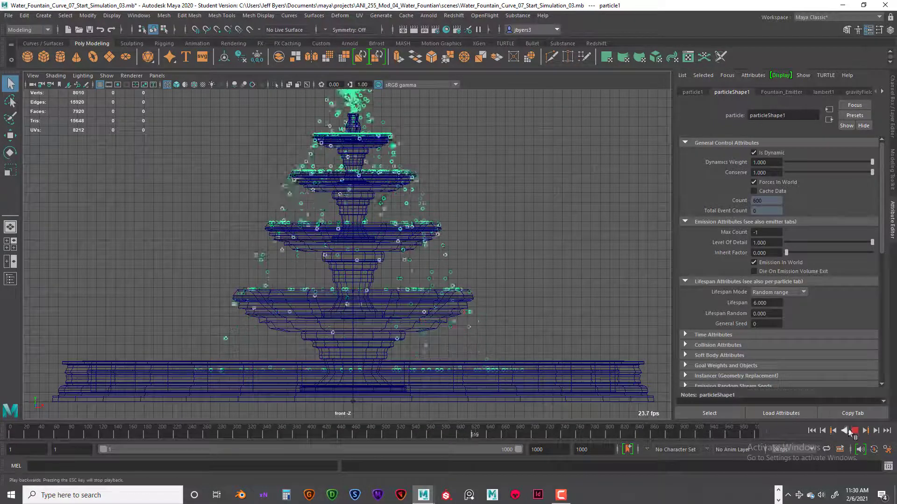
key("Escape")
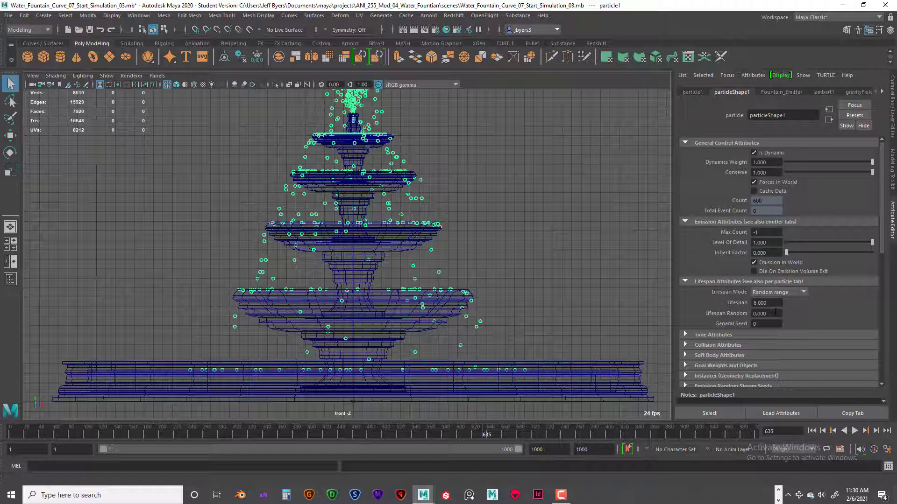
Step: Set the particles' lifespan random value to 0.5
left_click_drag(775, 313, 753, 312)
key("BackSpace")
type("0.5")
key("Return")
Step: Set the particle lifespan to 5.5 and test the simulation from the first frame up to about frame 231
left_click_drag(776, 303, 753, 303)
type("3")
type(".5")
key("Return")
left_click(811, 431)
left_click(854, 431)
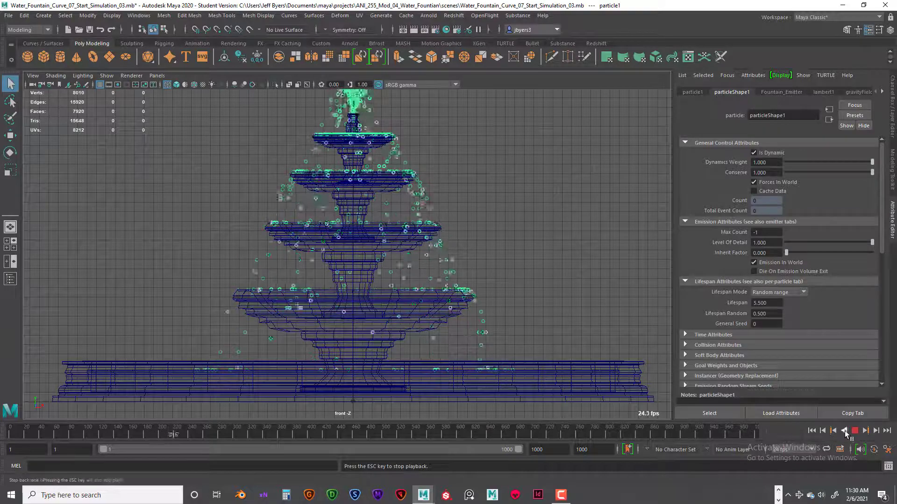
key("Escape")
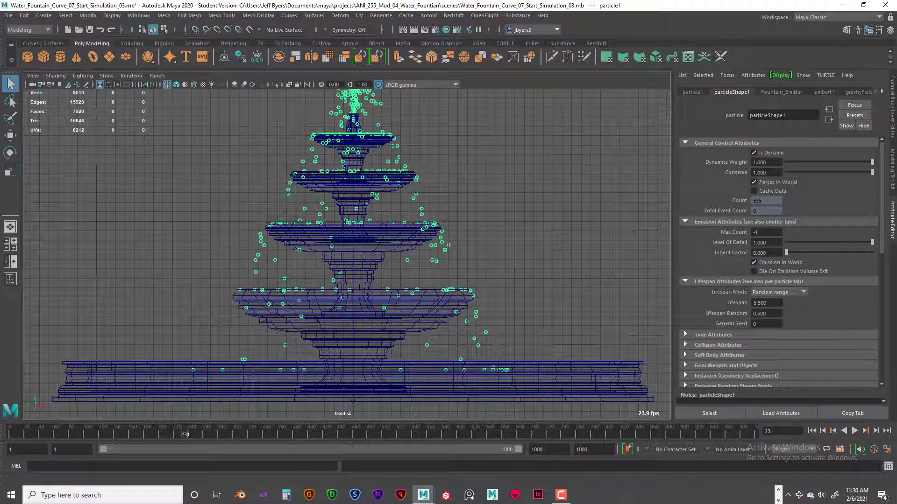
Step: Set the particle lifespan to 5 and replay the simulation from the first frame
double_click(774, 305)
type("00")
key("Return")
left_click(812, 431)
left_click(854, 430)
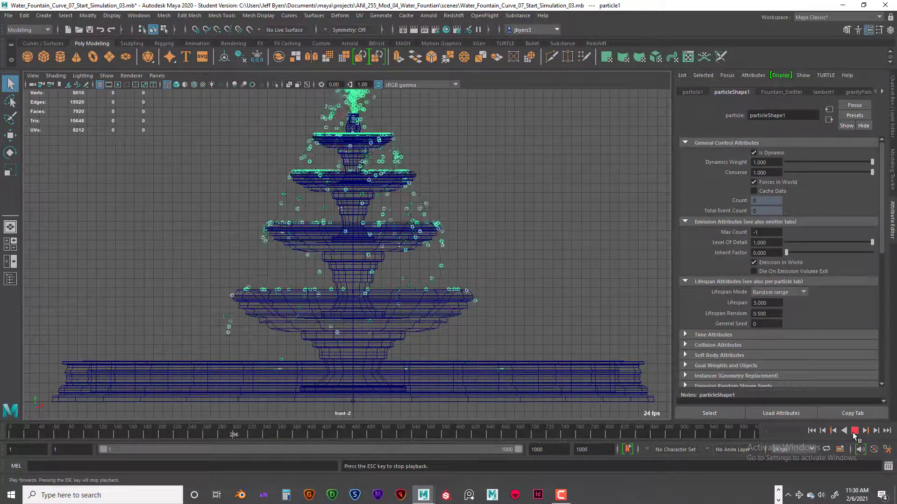
Step: Stop the playback and set the particles' lifespan to 4.8
left_click(854, 431)
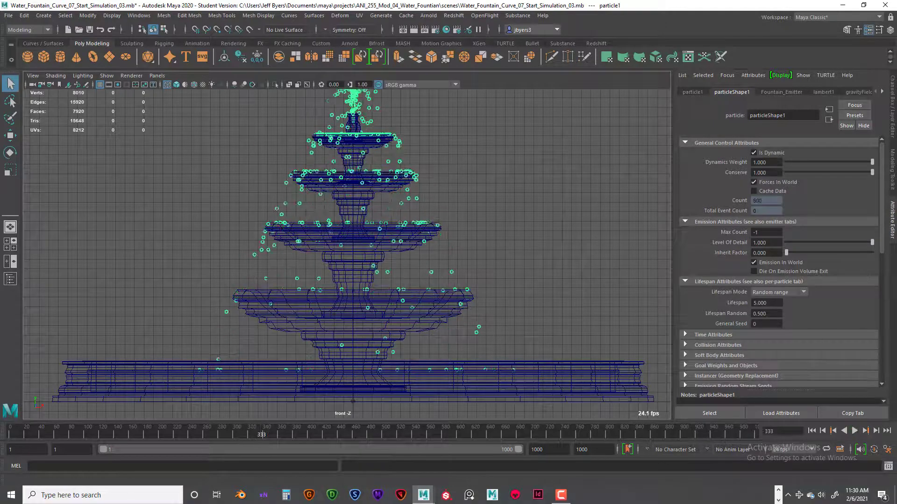
double_click(775, 304)
type("4.8")
key("Return")
Step: Test the simulation from the first frame, restart it once, and stop the playback at about frame 126
left_click(812, 431)
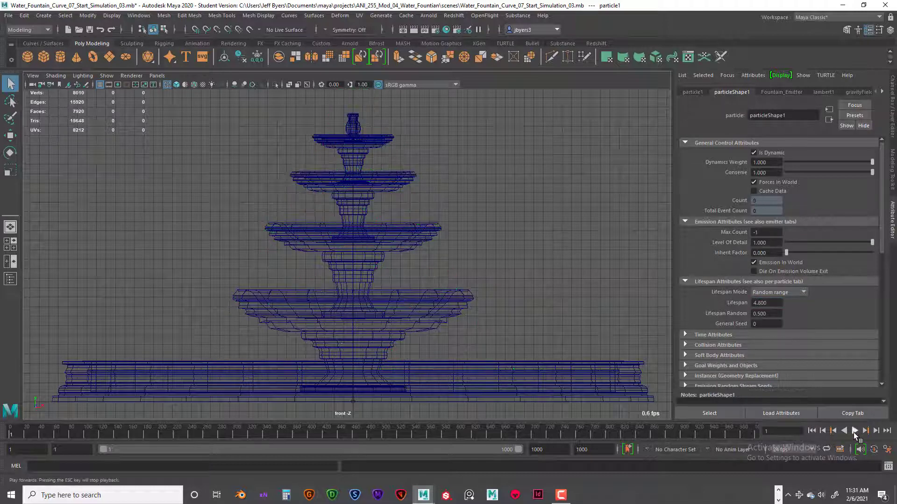
left_click(855, 430)
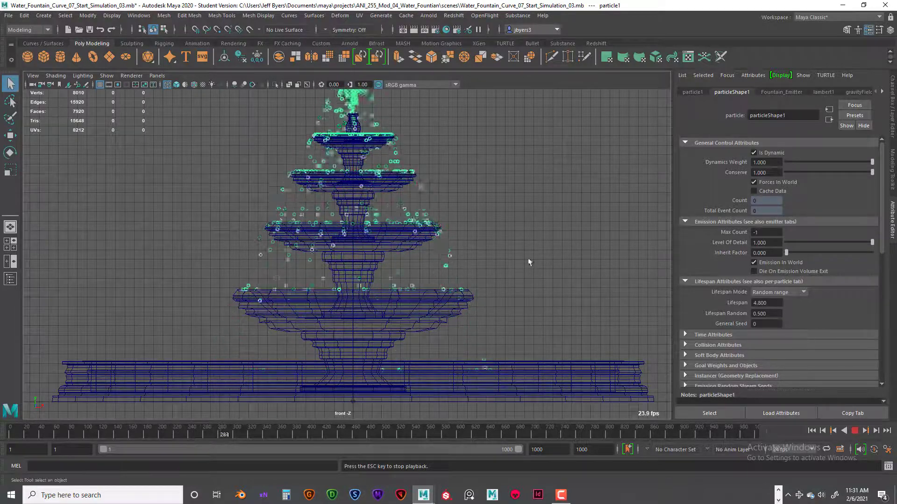
left_click(813, 432)
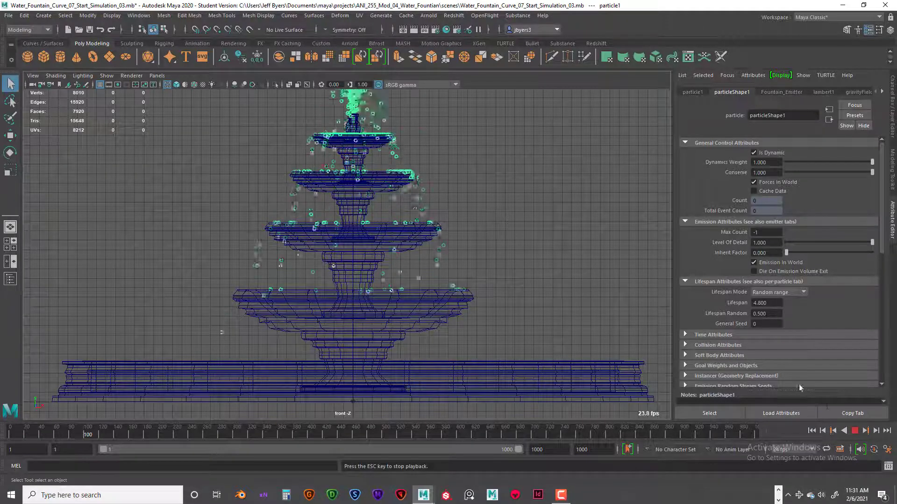
left_click(856, 434)
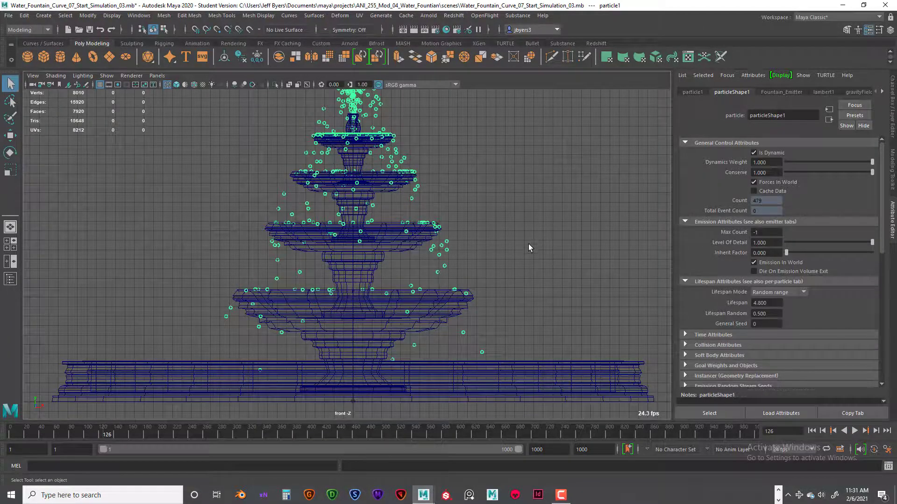
Step: Examine the particles in perspective, from the spray at the fountain's top down to the edges of the basins
key("space")
key("space")
left_click_drag(482, 241, 495, 307, "alt")
scroll(485, 256, "down", 4)
scroll(485, 256, "up", 4)
scroll(427, 275, "up", 6)
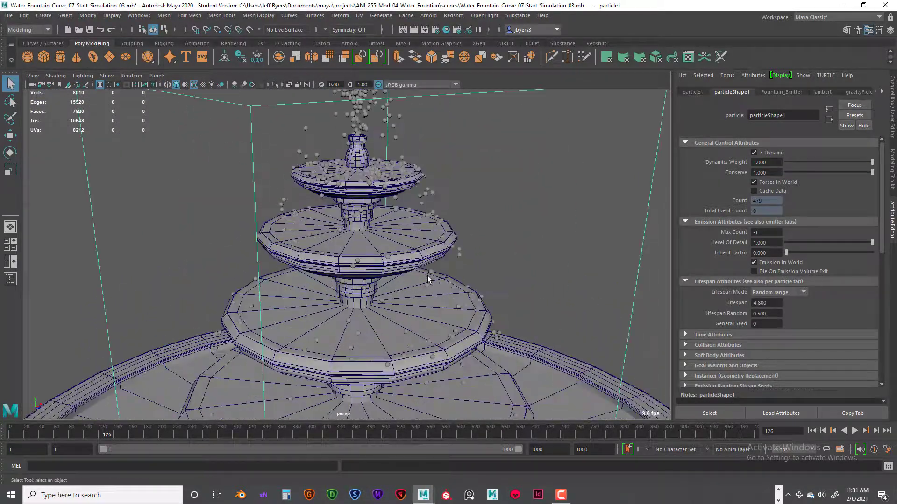
left_click_drag(423, 218, 375, 193, "alt")
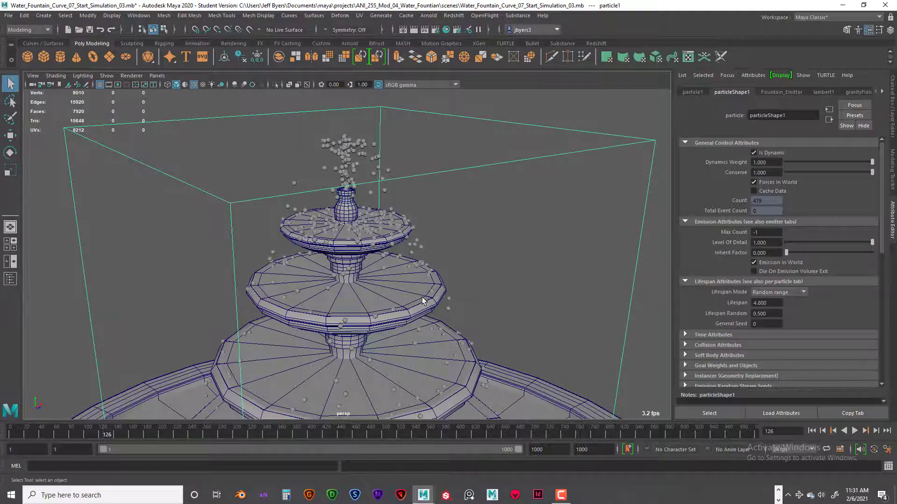
scroll(426, 298, "down", 4)
left_click_drag(428, 300, 474, 303, "alt")
middle_click_drag(470, 303, 474, 253, "alt")
scroll(474, 253, "down", 2)
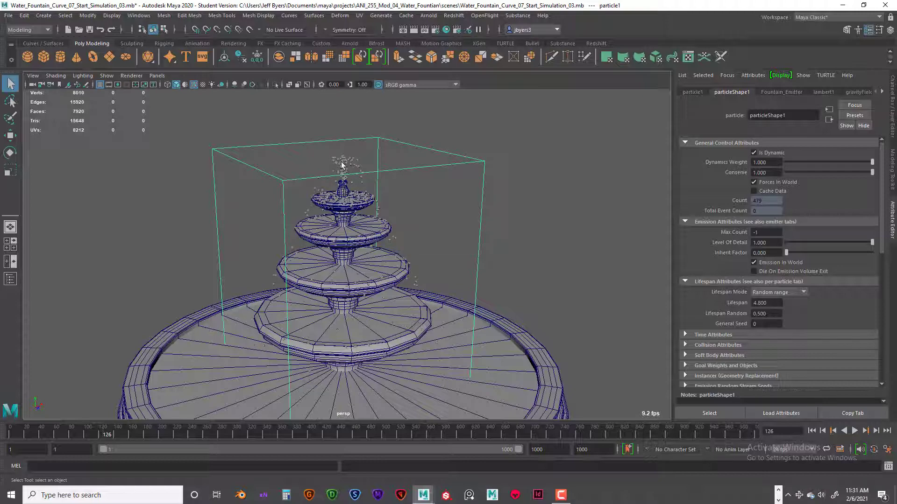
scroll(396, 235, "up", 3)
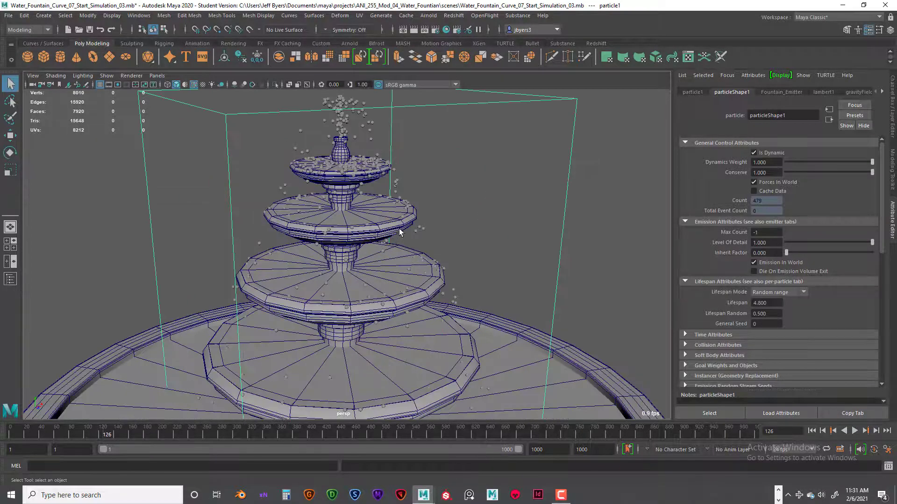
scroll(397, 238, "up", 5)
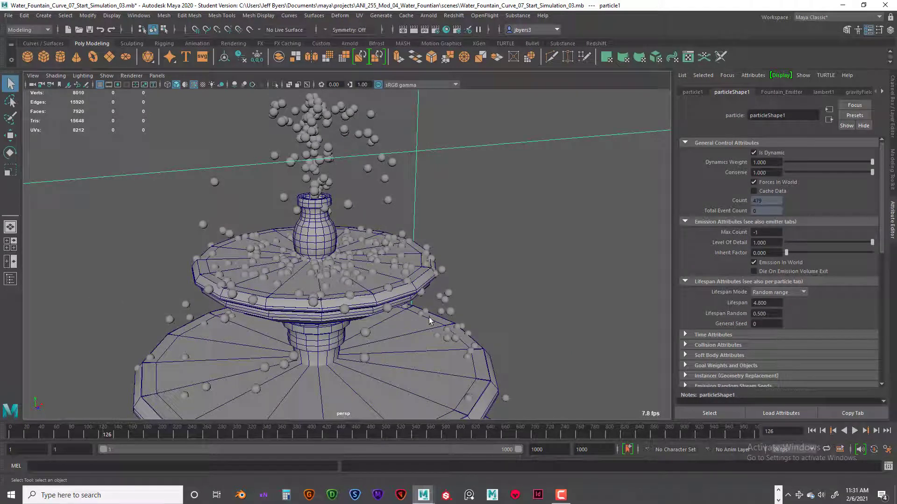
scroll(375, 184, "up", 5)
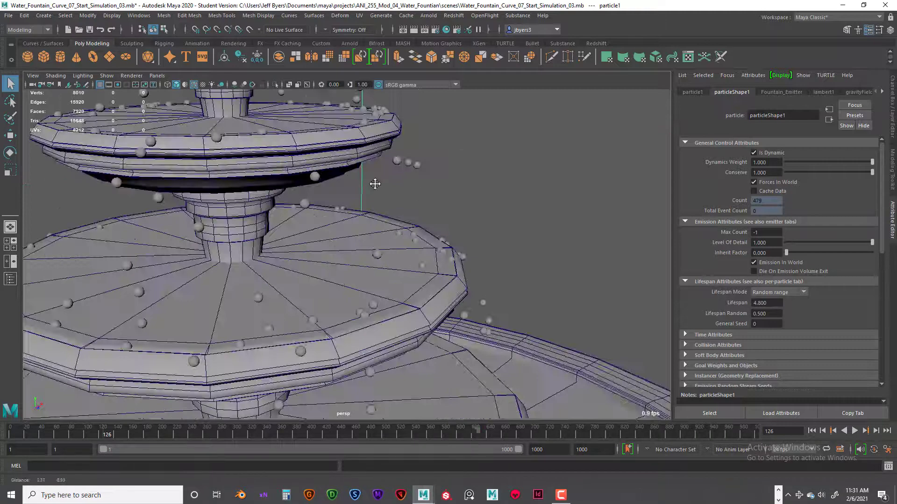